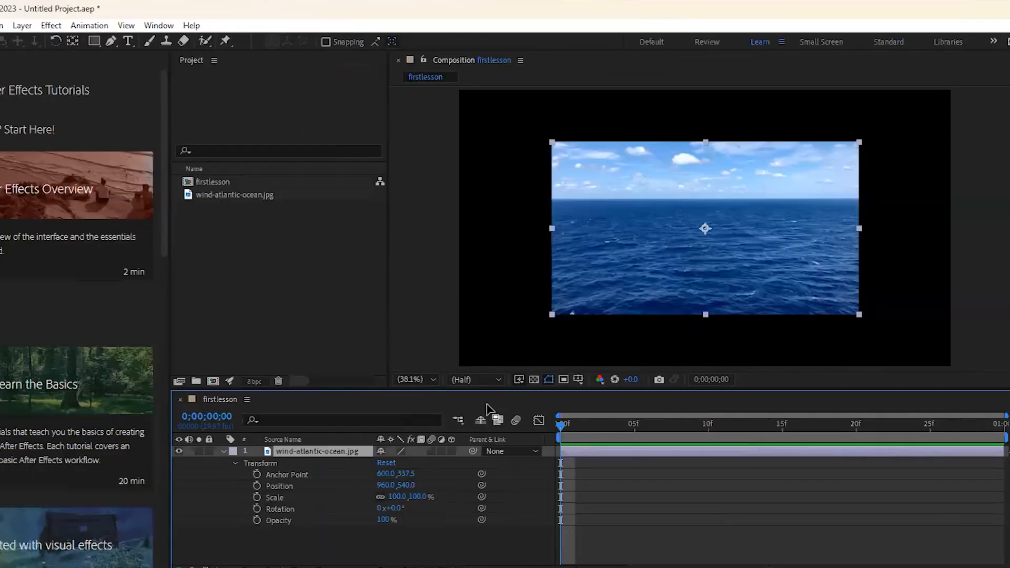
- Scale the wind-atlantic-ocean.jpg layer proportionally to 163% so it fills the composition frame
click(282, 495)
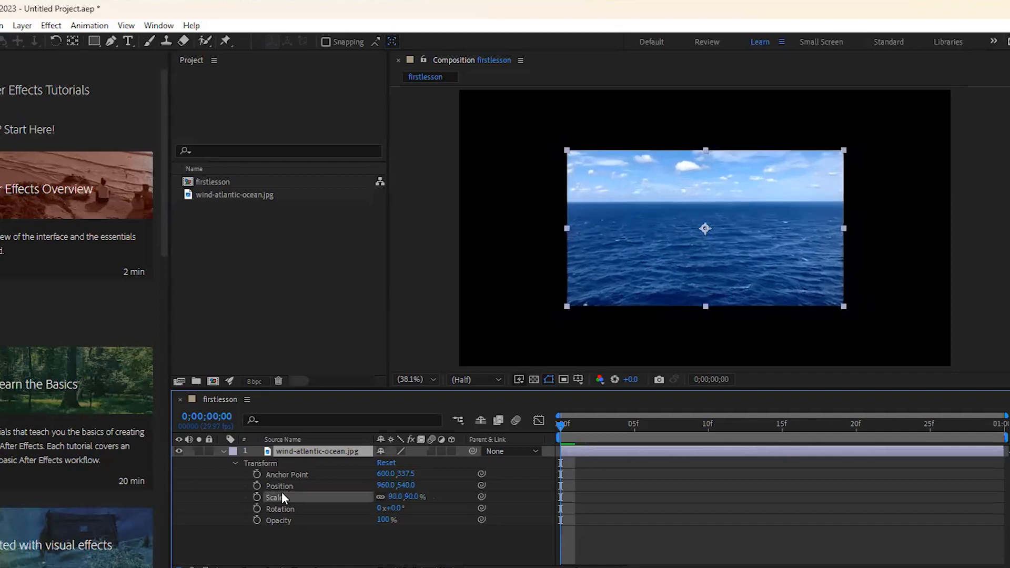
key(alt+KP_Add)
key(alt+KP_Add)
key(alt+KP_Add)
key(alt+KP_Add)
key(alt+KP_Add)
key(alt+KP_Add)
key(alt+KP_Add)
key(alt+KP_Add)
key(alt+KP_Add)
key(alt+KP_Add)
key(alt+KP_Add)
key(alt+KP_Add)
key(alt+KP_Add)
key(alt+KP_Add)
key(alt+KP_Add)
key(alt+KP_Add)
key(alt+KP_Add)
key(alt+KP_Add)
key(alt+KP_Add)
key(alt+KP_Add)
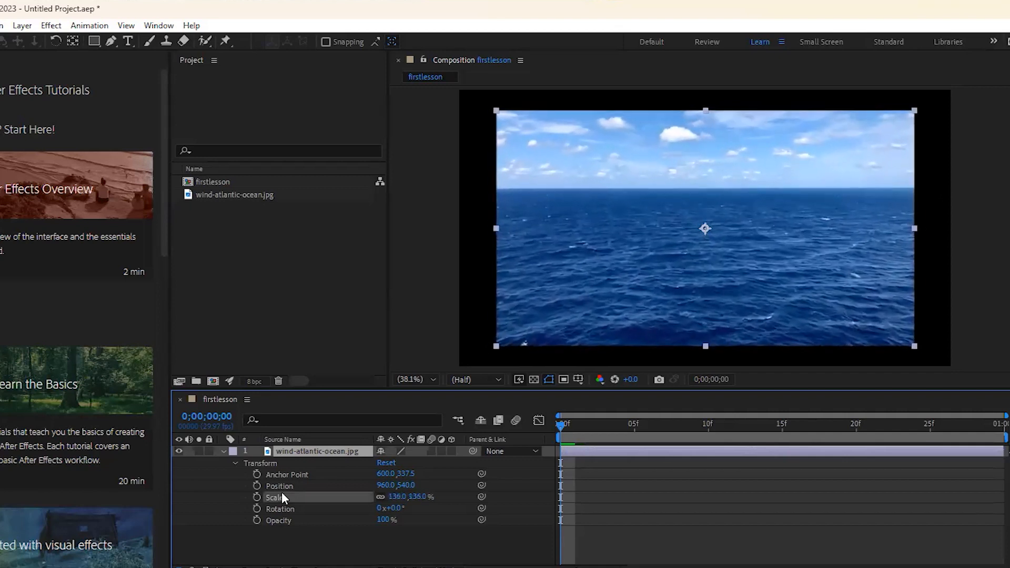
key(alt+KP_Add)
key(alt+KP_Add)
key(alt+KP_Add)
key(alt+KP_Add)
key(alt+KP_Add)
key(alt+KP_Add)
key(alt+KP_Add)
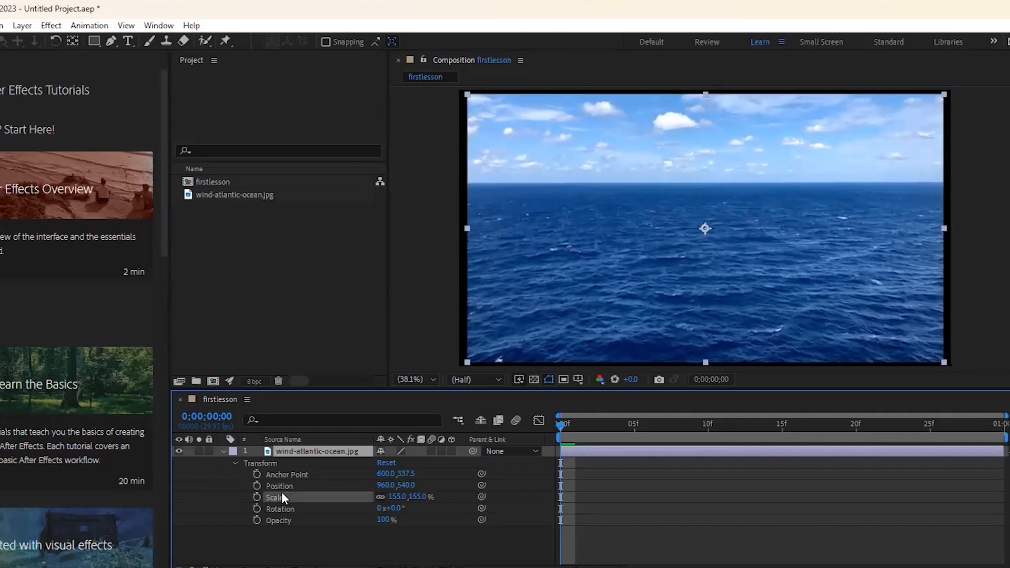
key(alt+KP_Add)
key(alt+KP_Add)
key(alt+KP_Add)
key(alt+KP_Add)
key(alt+KP_Add)
key(alt+KP_Add)
key(alt+KP_Add)
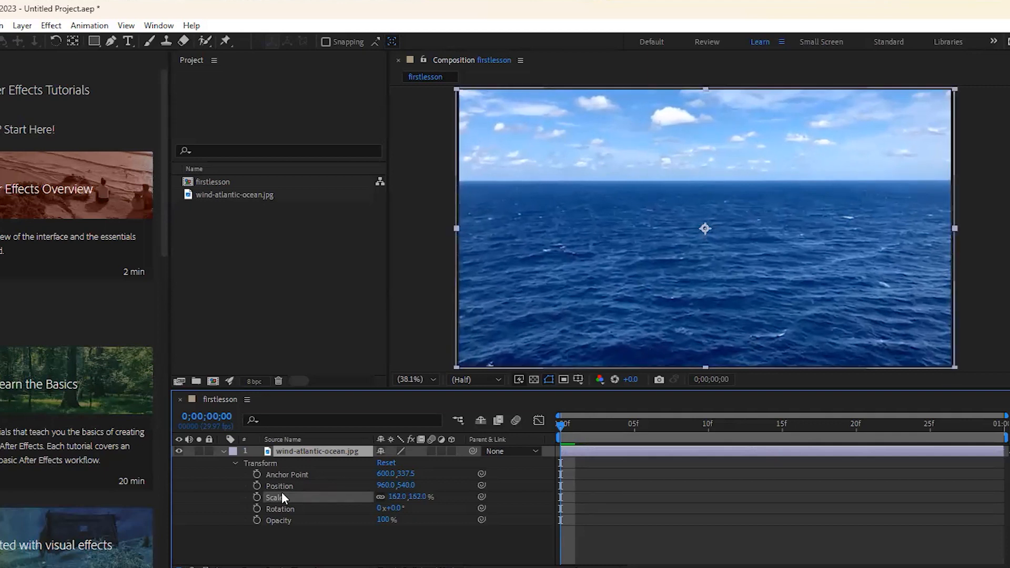
key(alt+KP_Subtract)
key(alt+KP_Subtract)
key(alt+KP_Subtract)
key(alt+KP_Subtract)
key(alt+KP_Subtract)
key(alt+KP_Subtract)
key(alt+KP_Subtract)
key(alt+KP_Subtract)
key(alt+KP_Subtract)
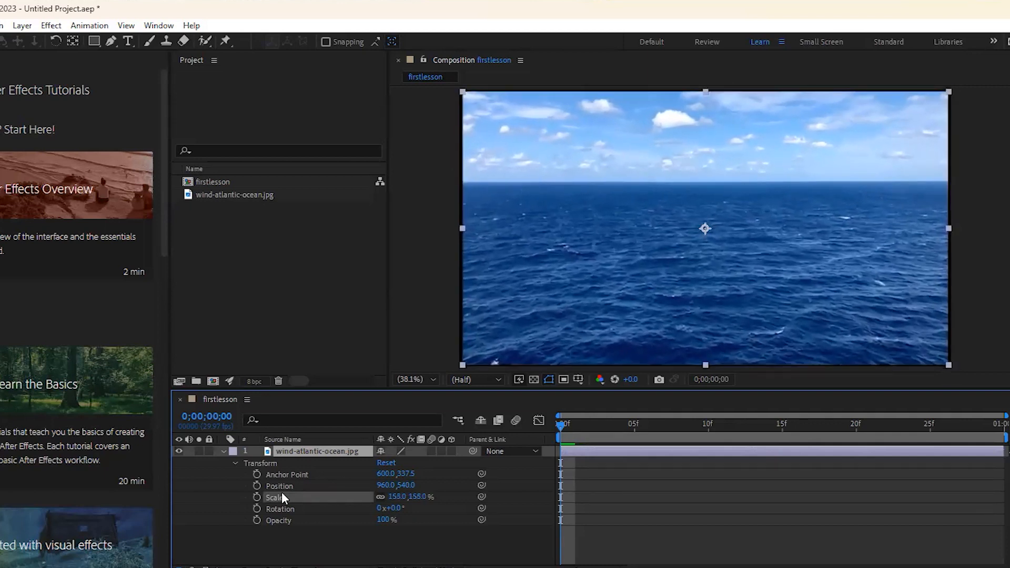
key(alt+KP_Add)
key(alt+KP_Add)
key(alt+KP_Add)
key(alt+KP_Add)
key(alt+KP_Add)
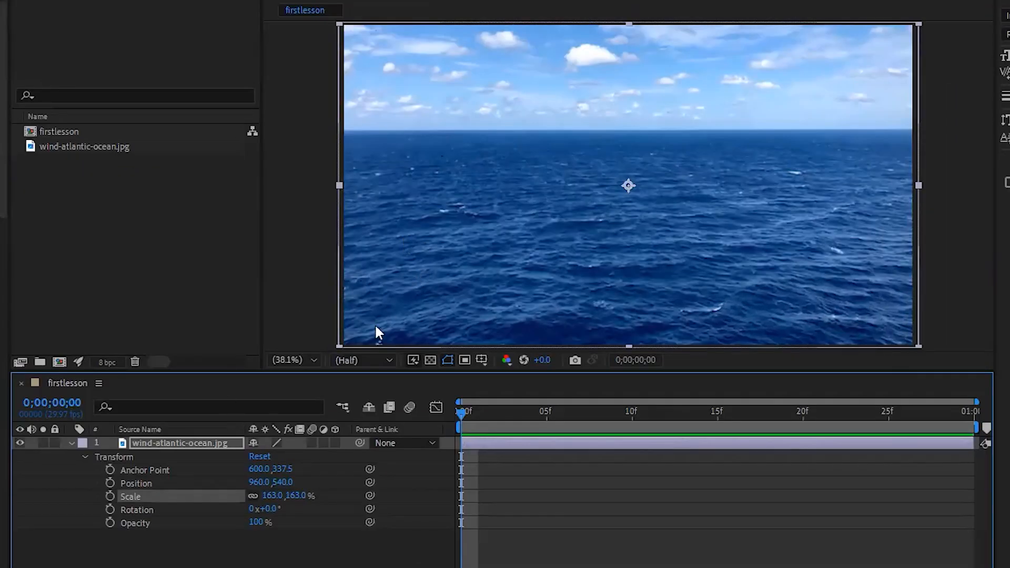
- Set the ocean layer's horizontal position to 962, try out its rotation and opacity, and leave them at 0° and 100%
mouse_move(266, 483)
mouse_down()
mouse_move(292, 509)
mouse_move(236, 509)
mouse_move(268, 509)
mouse_up()
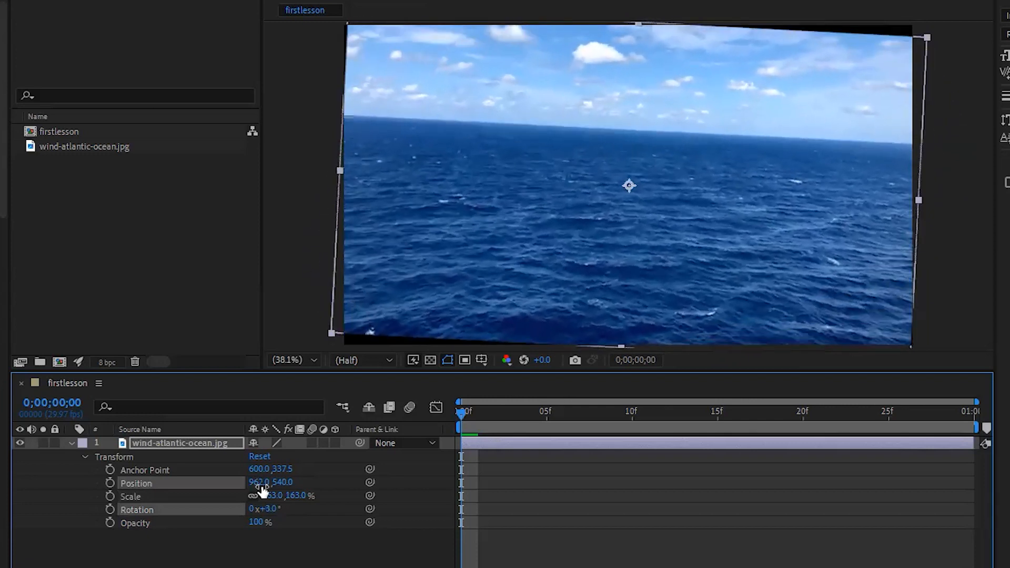
click(268, 509)
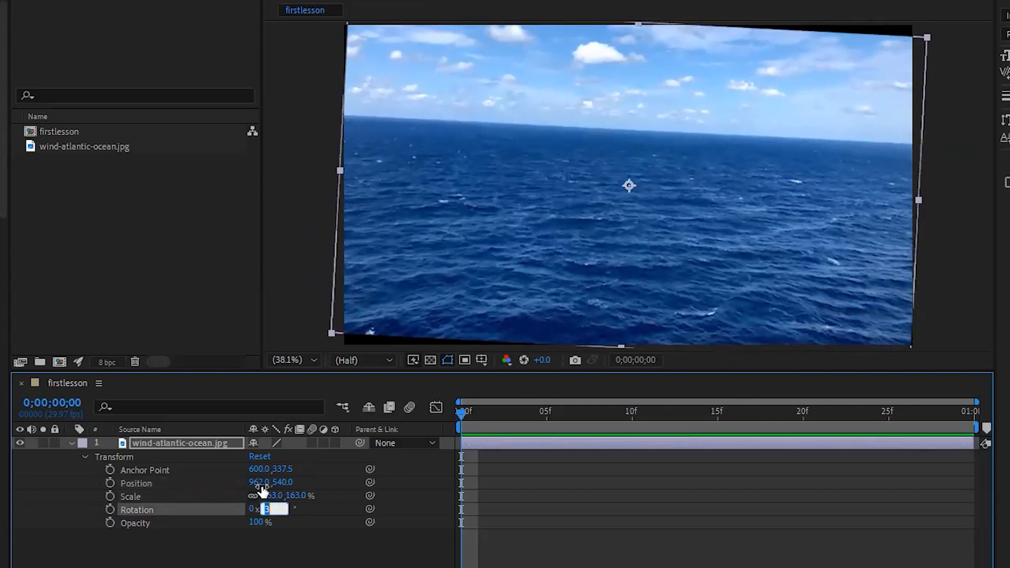
text(0)
key(Return)
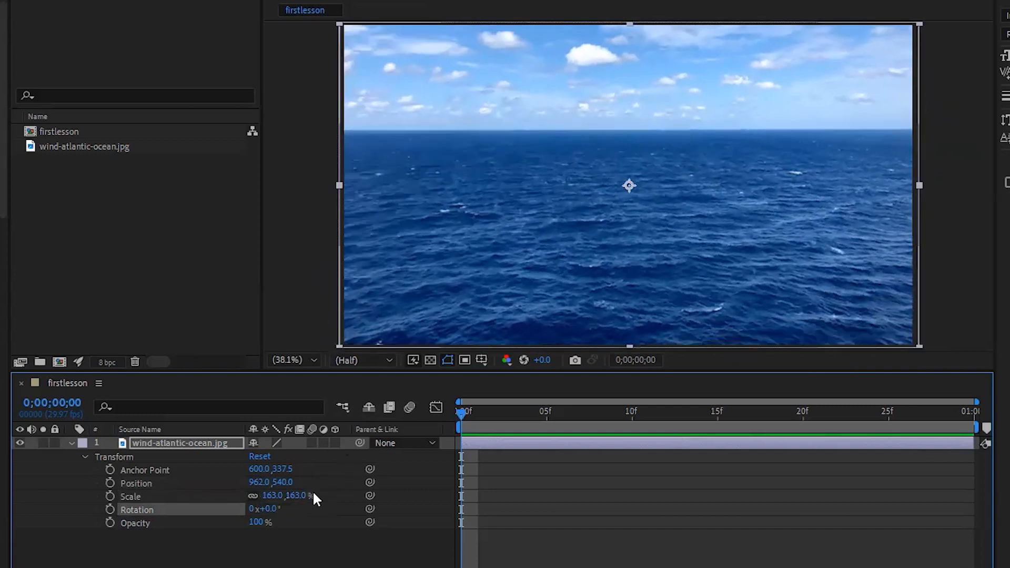
drag(256, 522, 285, 522)
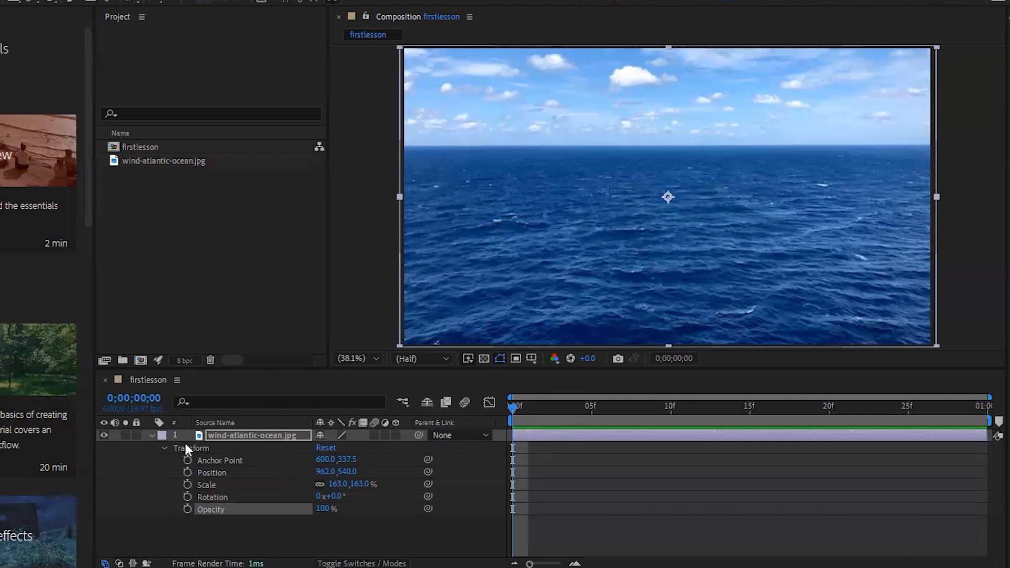
- Animate the ocean layer's opacity from 100% at the first frame to 0% at 0;00;00;29
click(188, 509)
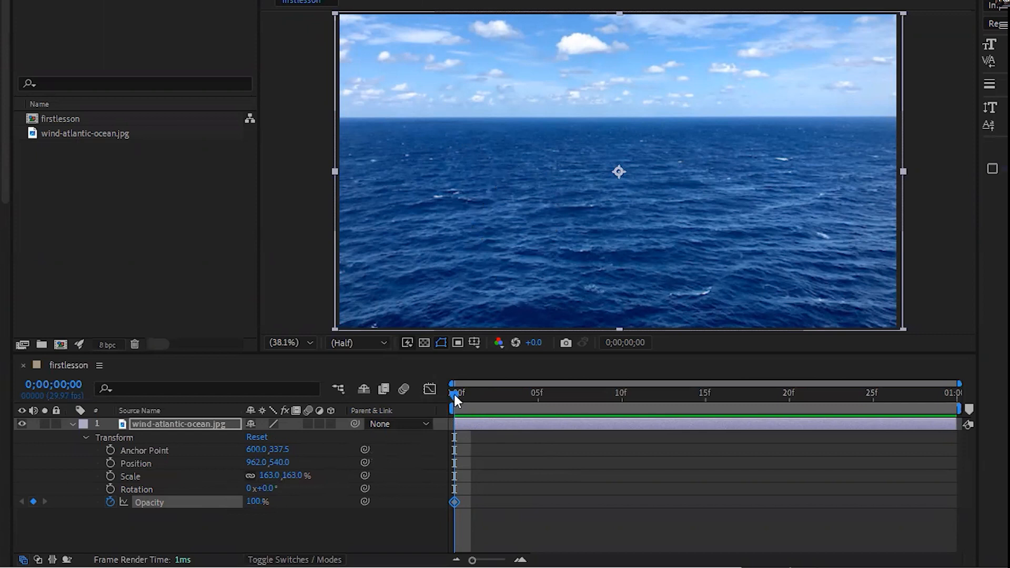
drag(454, 393, 949, 427)
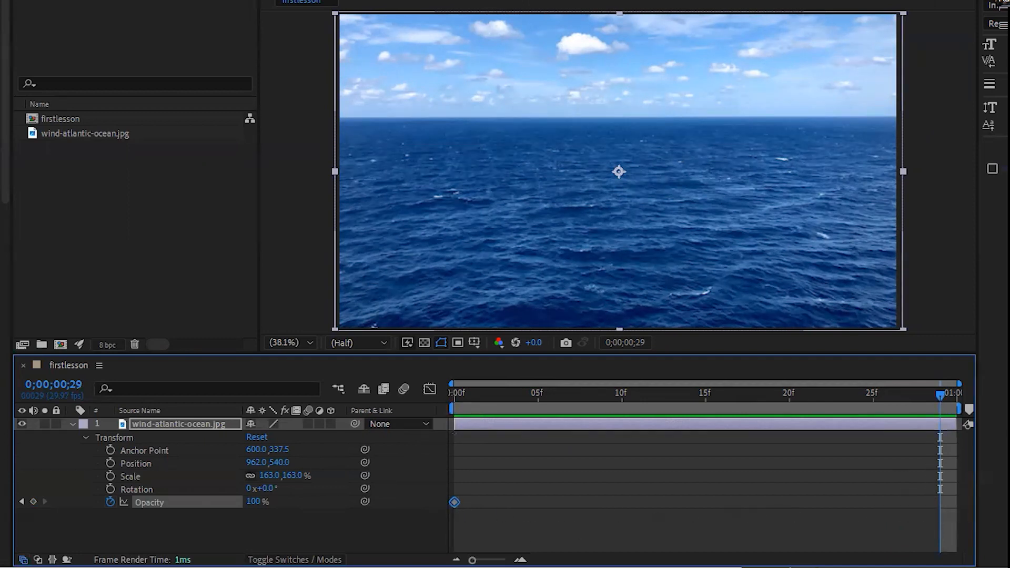
drag(251, 501, 163, 524)
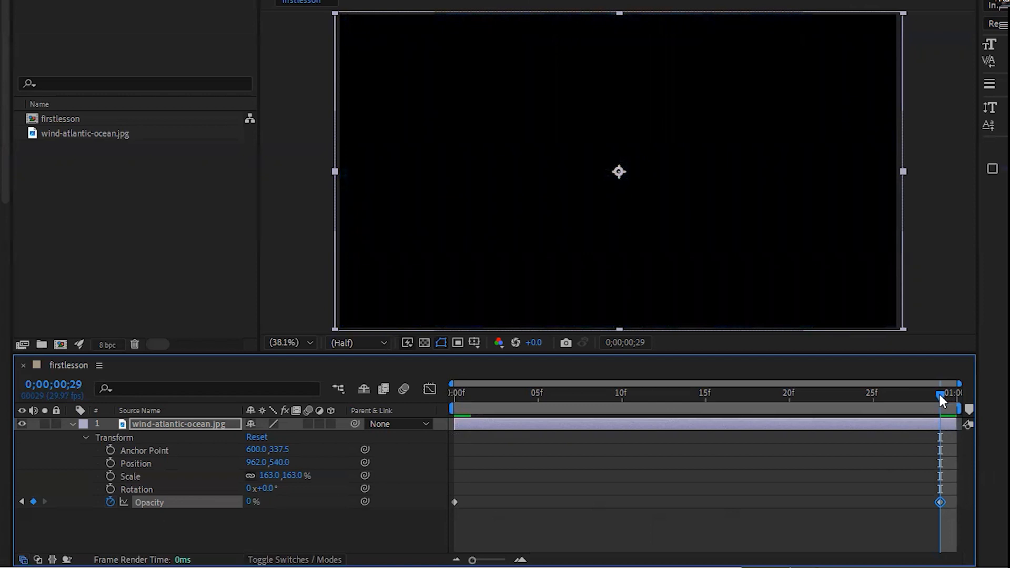
- Preview the opacity fade from the first frame of the composition, and stop the playback
drag(940, 395, 521, 514)
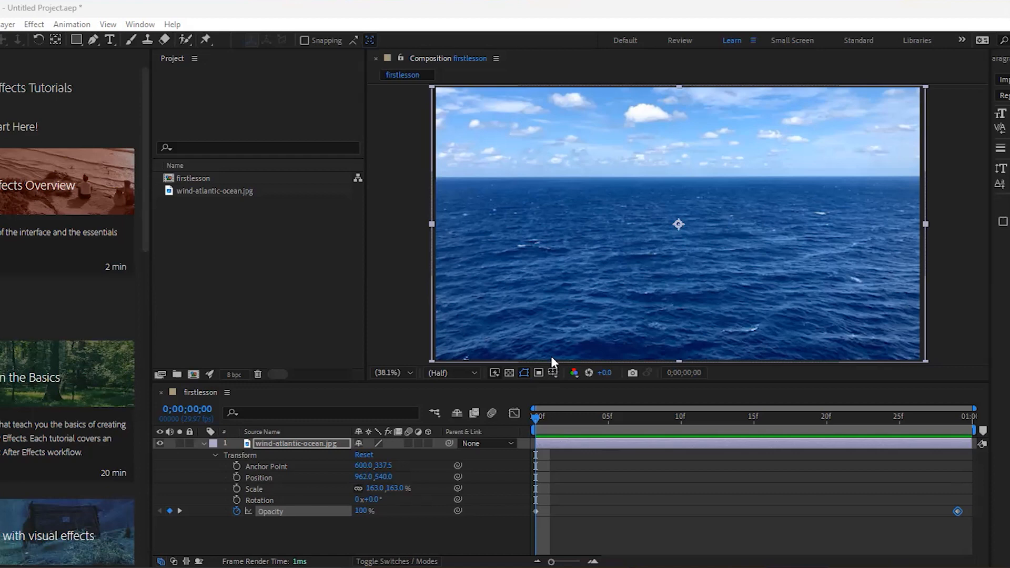
click(573, 466)
key(space)
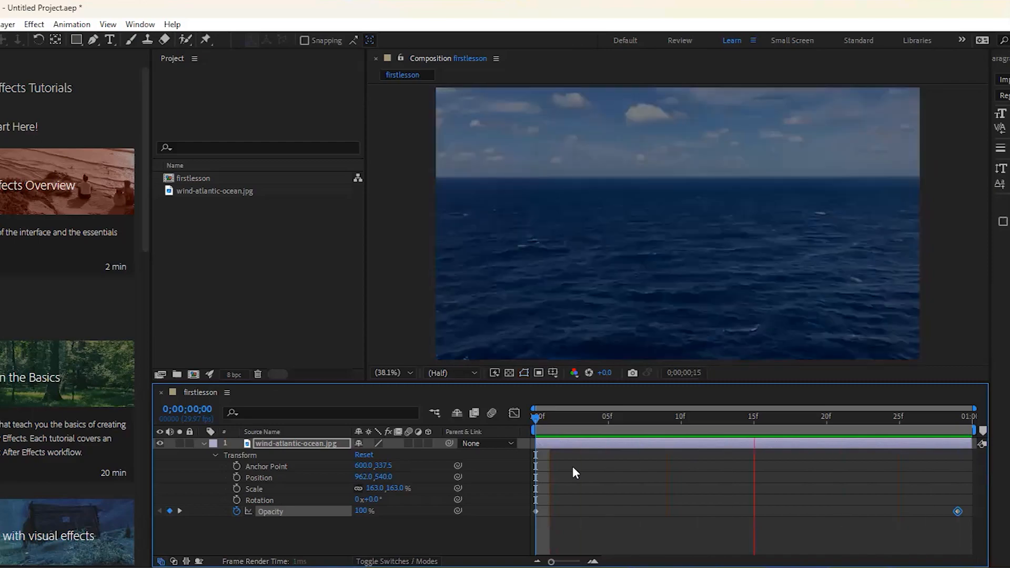
key(space)
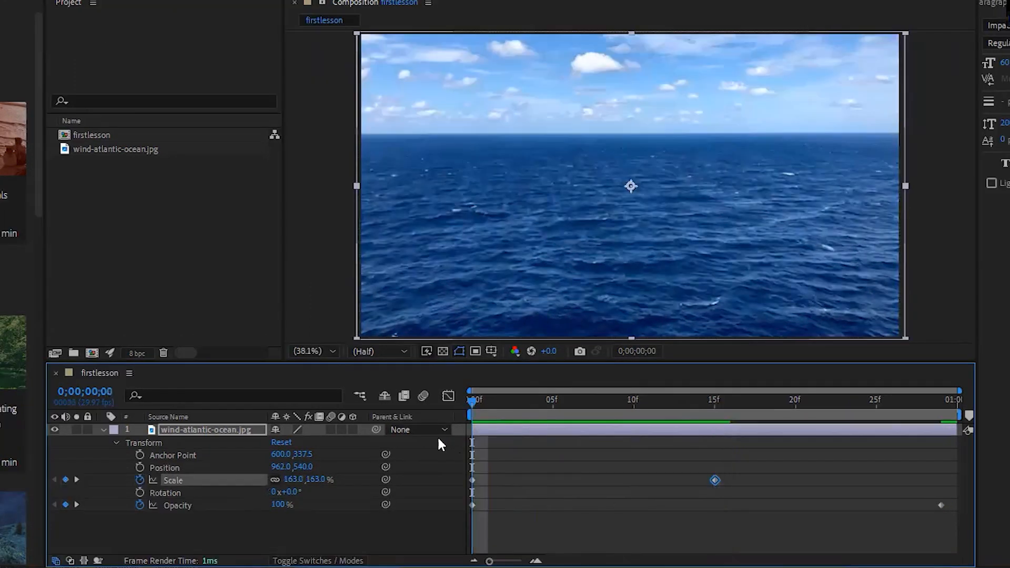
- Animate the ocean layer's position from 962, 540 at the first frame to 962, 230 at 0;00;00;15
click(140, 468)
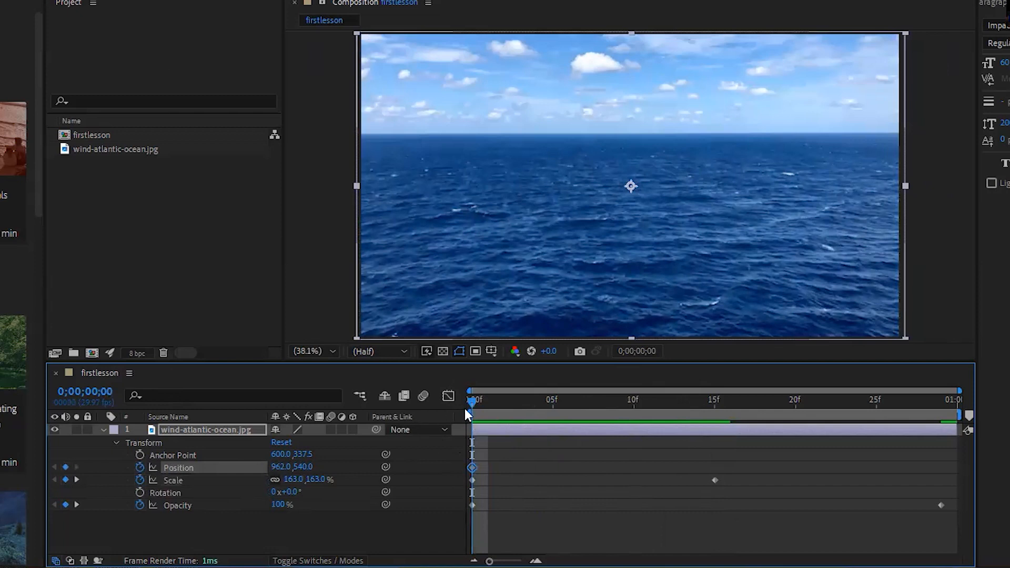
drag(474, 400, 719, 437)
drag(304, 466, 63, 414)
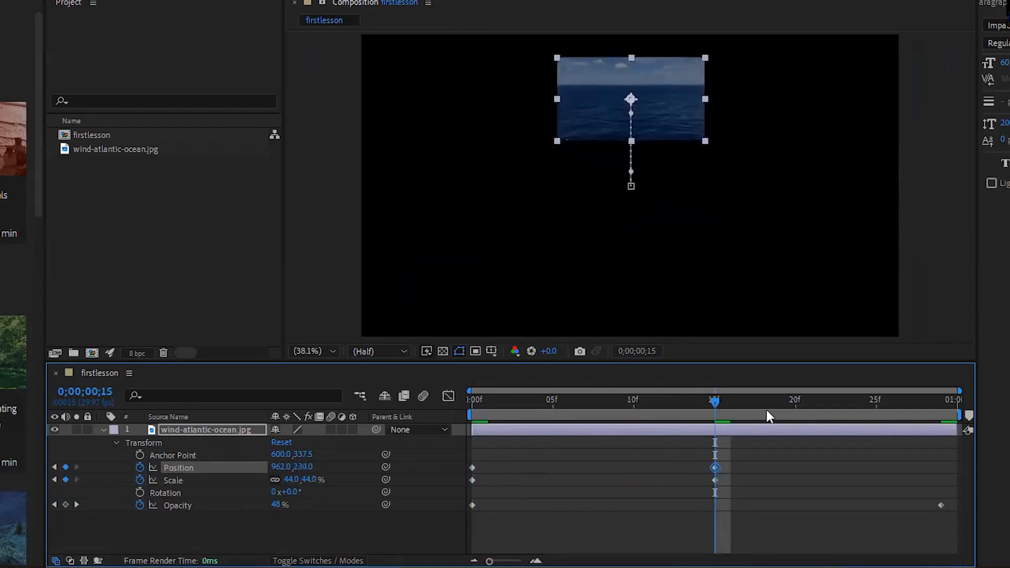
- Animate the ocean layer's rotation from 0° at the first frame to 2x+356° at 0;00;00;15
drag(717, 399, 460, 418)
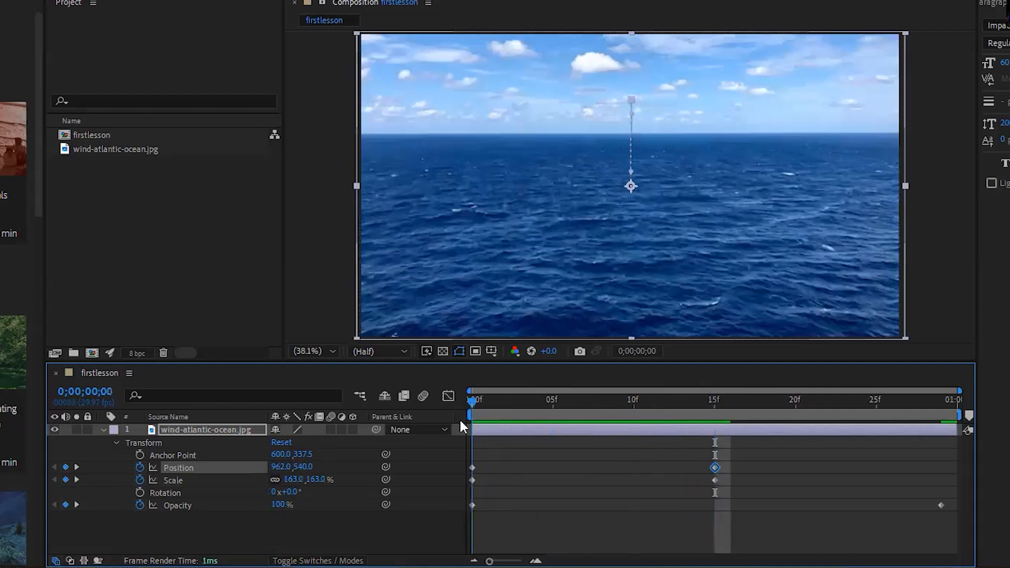
click(140, 494)
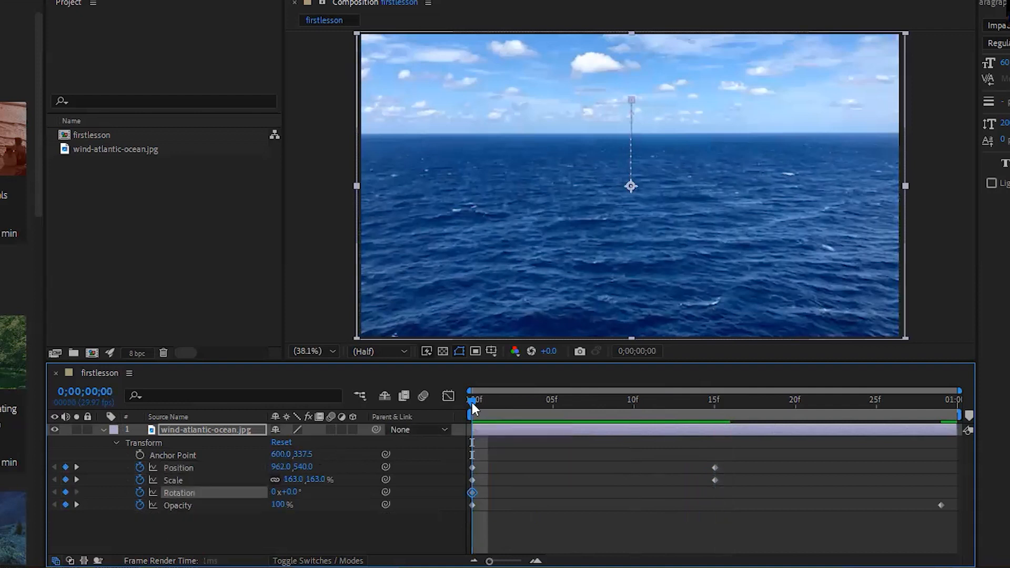
drag(472, 402, 716, 448)
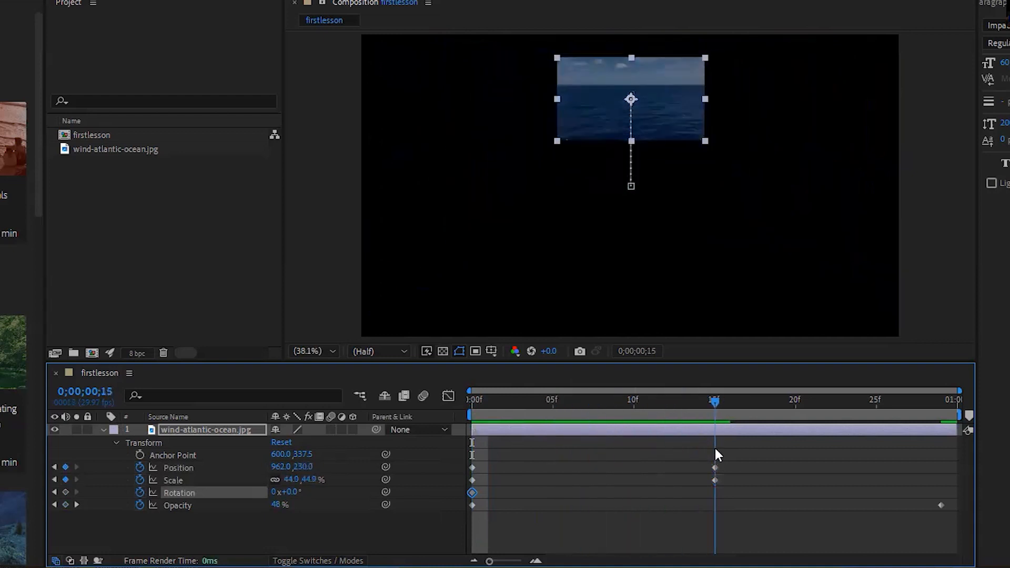
drag(287, 492, 841, 534)
drag(1006, 534, 918, 531)
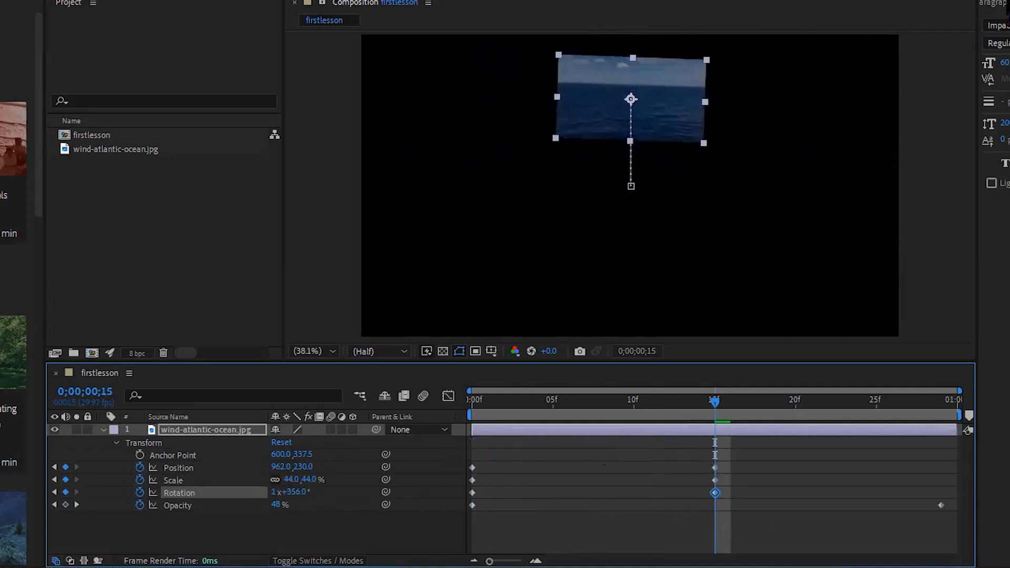